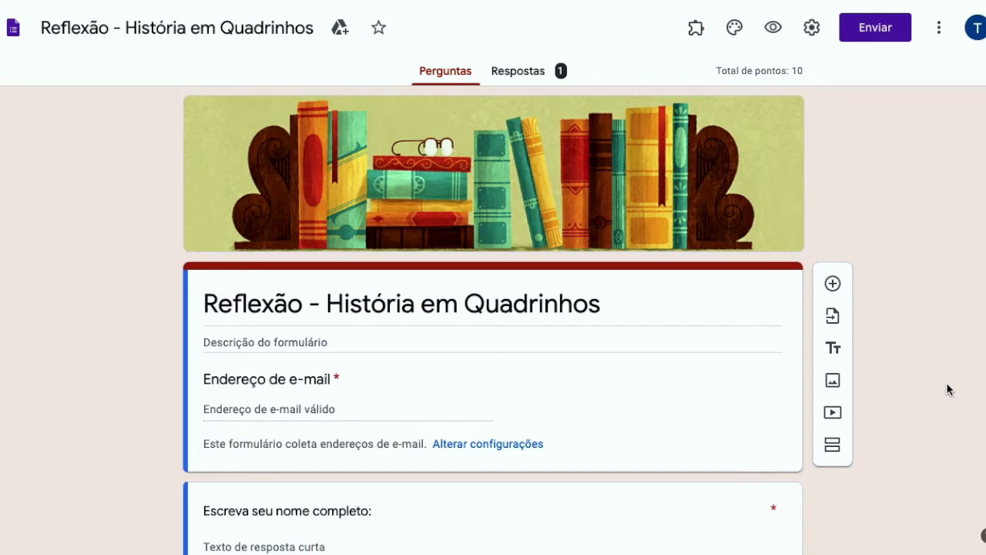
- Review the form's existing questions, from the header down to the question about collaborating with the group
scroll(946, 382, down, 6)
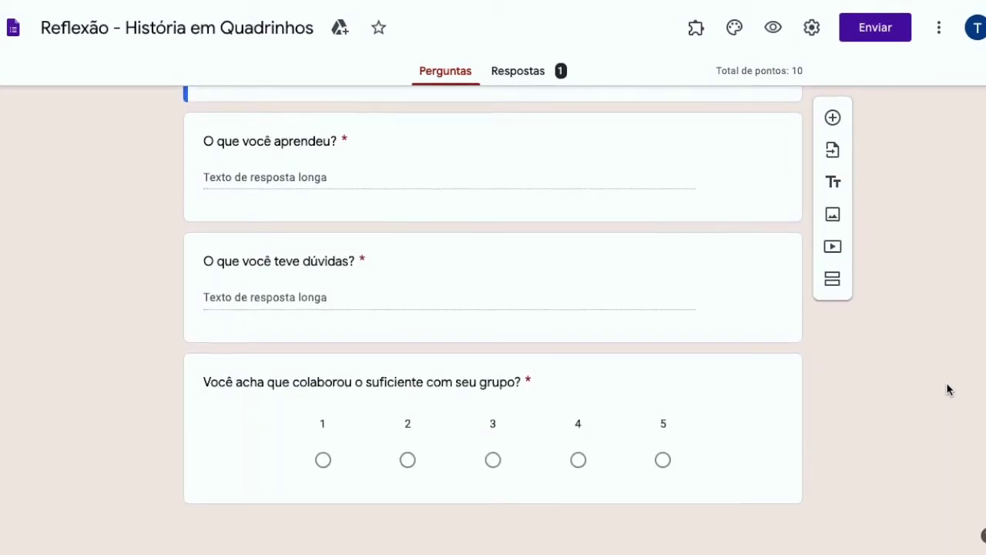
scroll(946, 382, up, 6)
scroll(946, 382, down, 6)
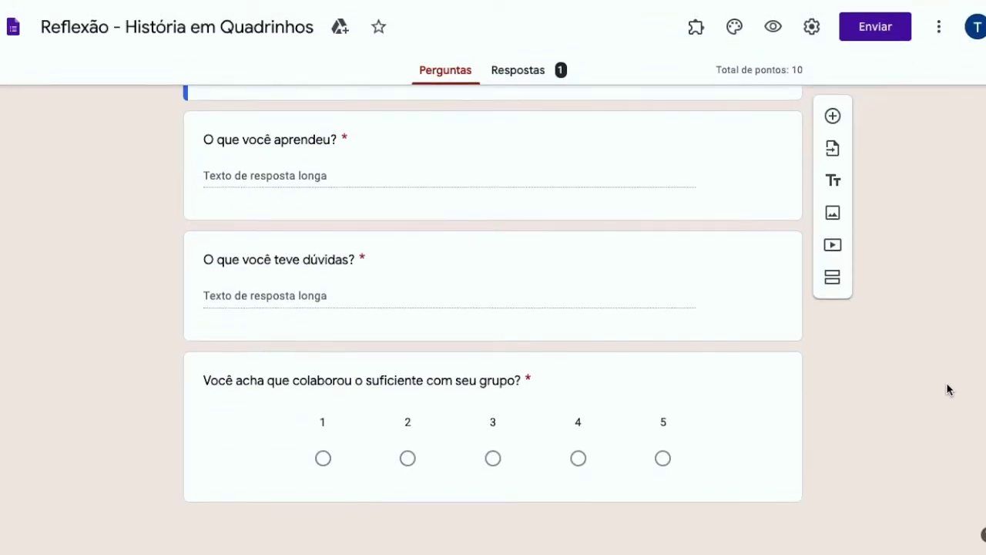
click(765, 487)
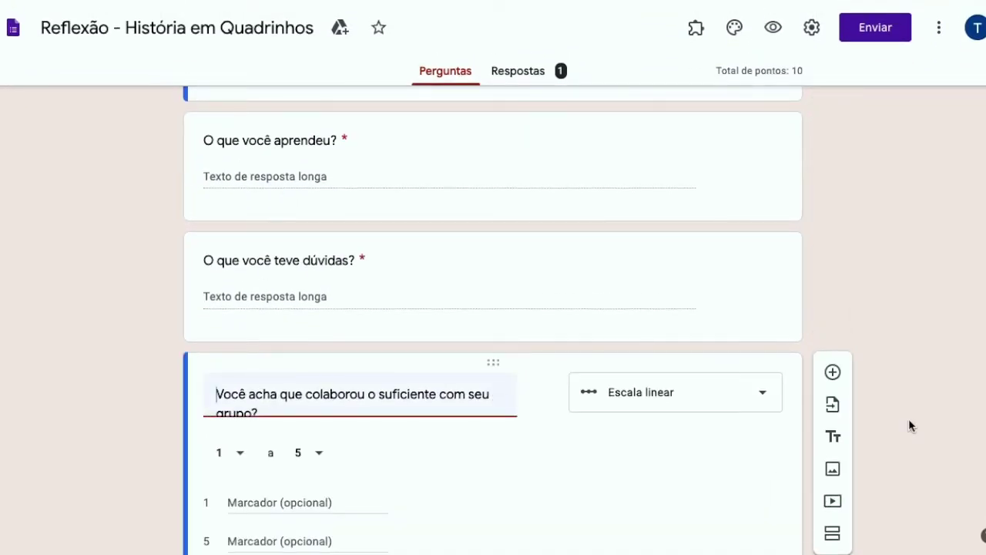
scroll(908, 419, up, 8)
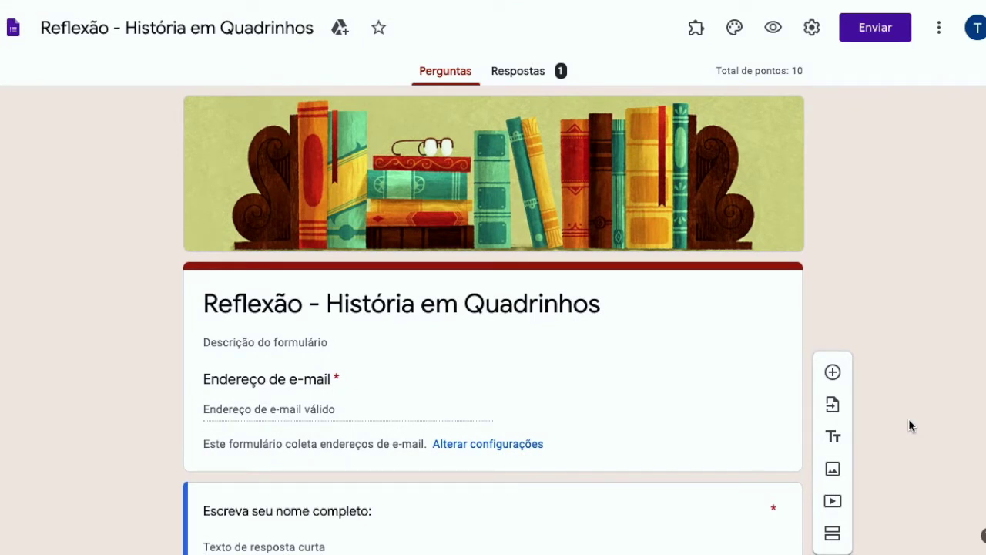
scroll(908, 419, down, 2)
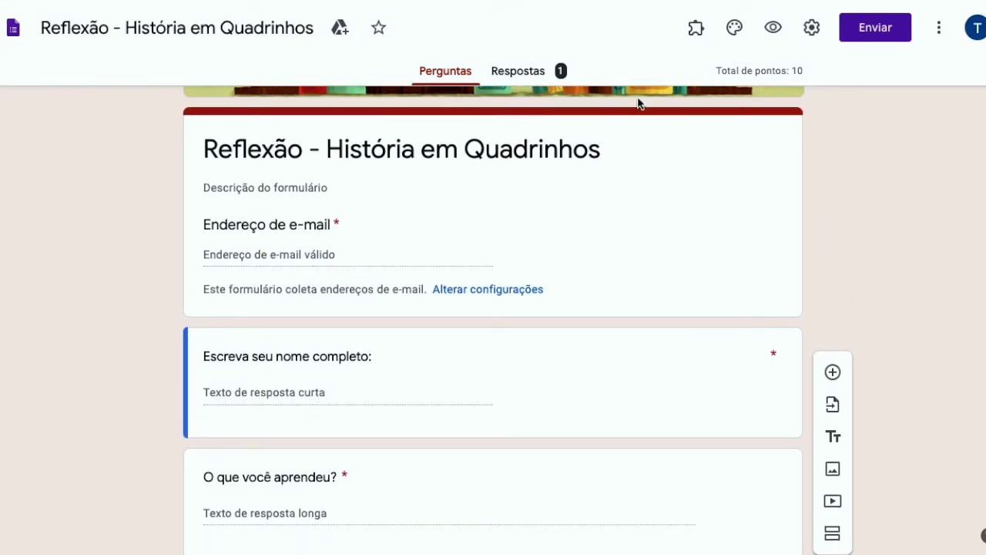
scroll(874, 302, down, 3)
scroll(873, 301, down, 3)
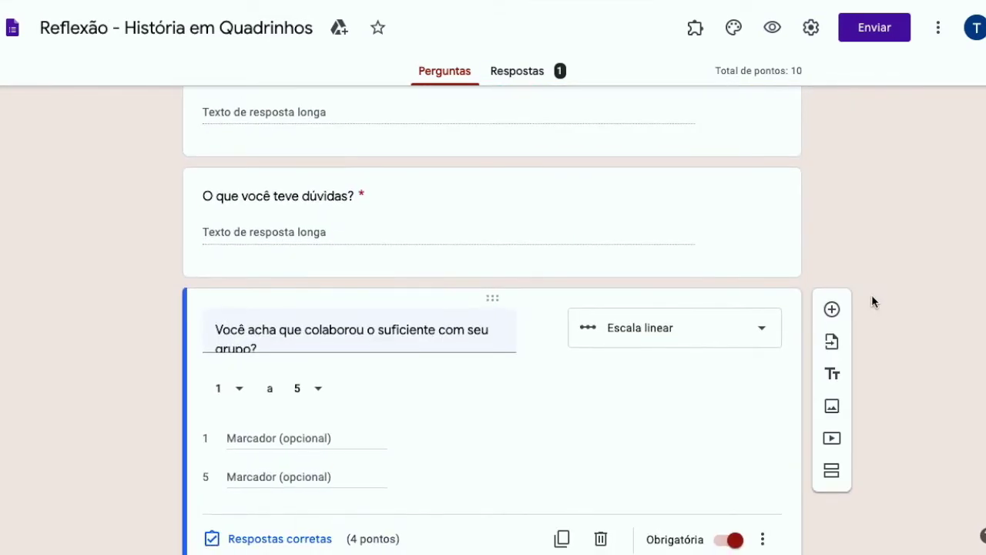
scroll(872, 432, down, 1)
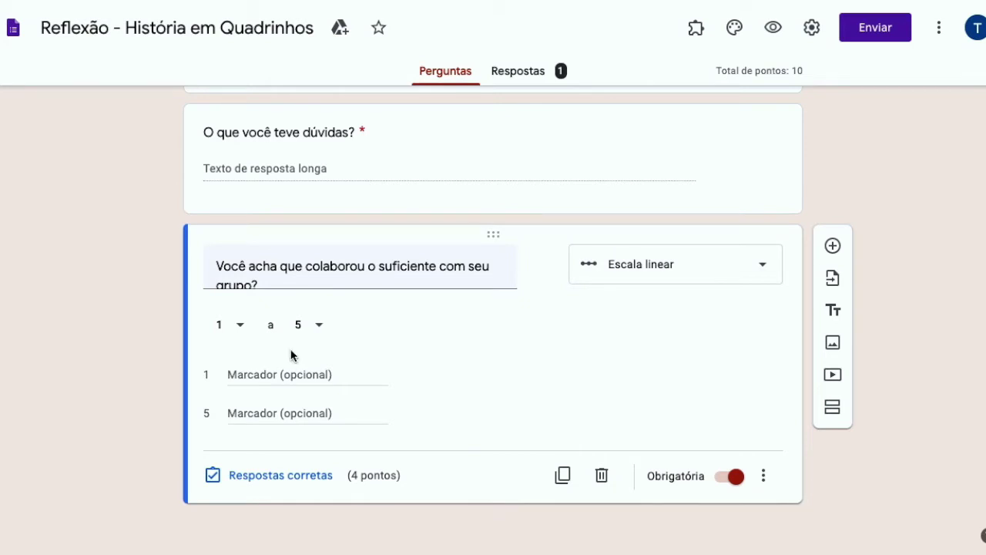
click(604, 205)
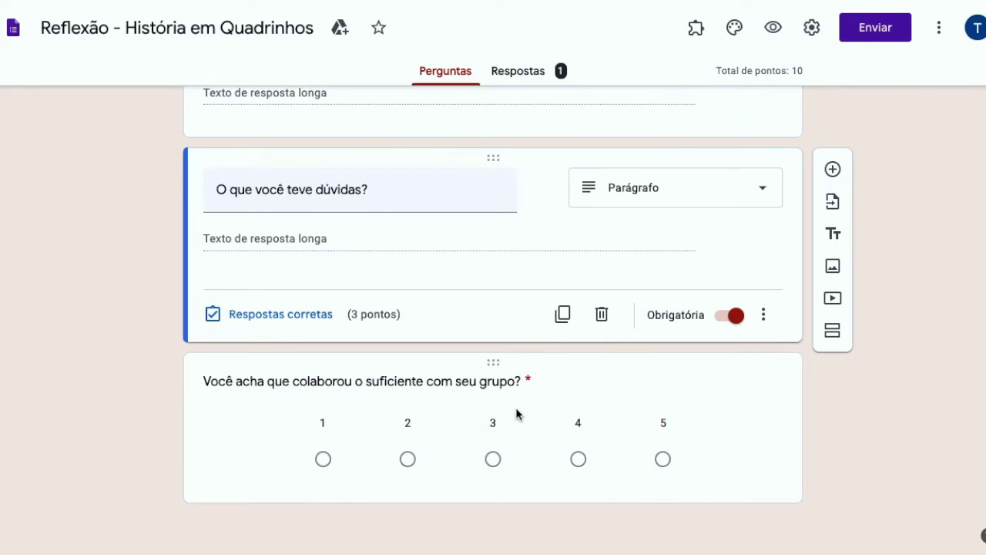
- Start adding a video after the group collaboration question and search YouTube for "história em quadrinhos"
click(516, 413)
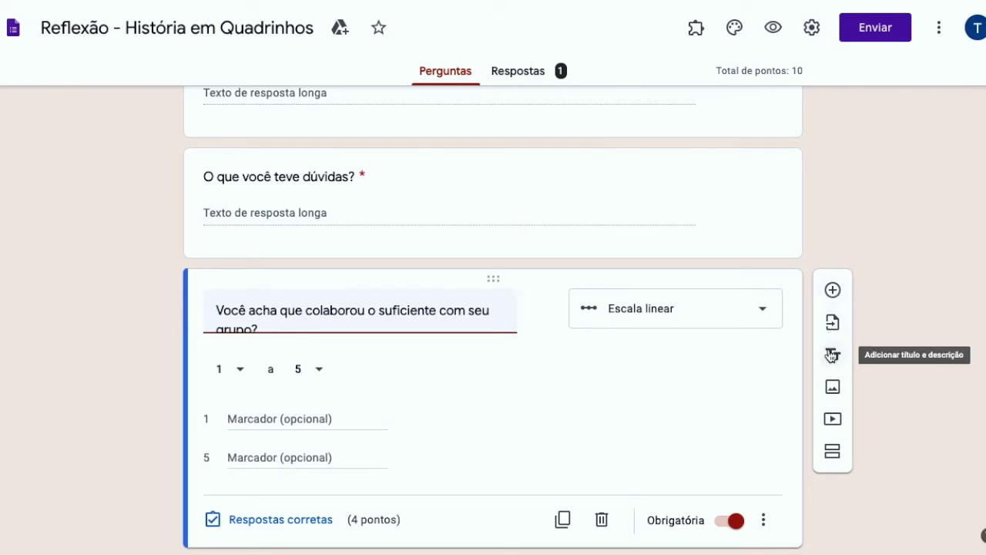
click(833, 421)
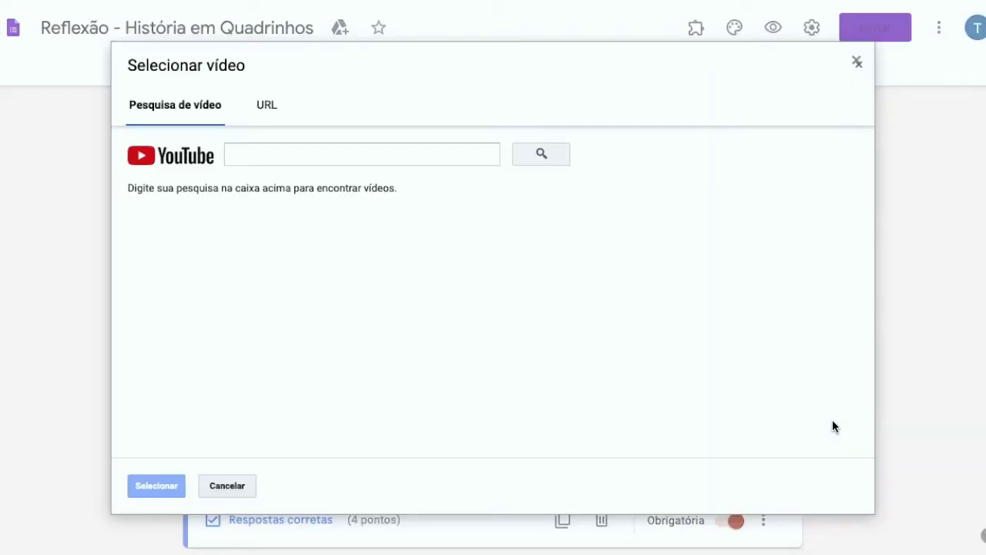
click(273, 155)
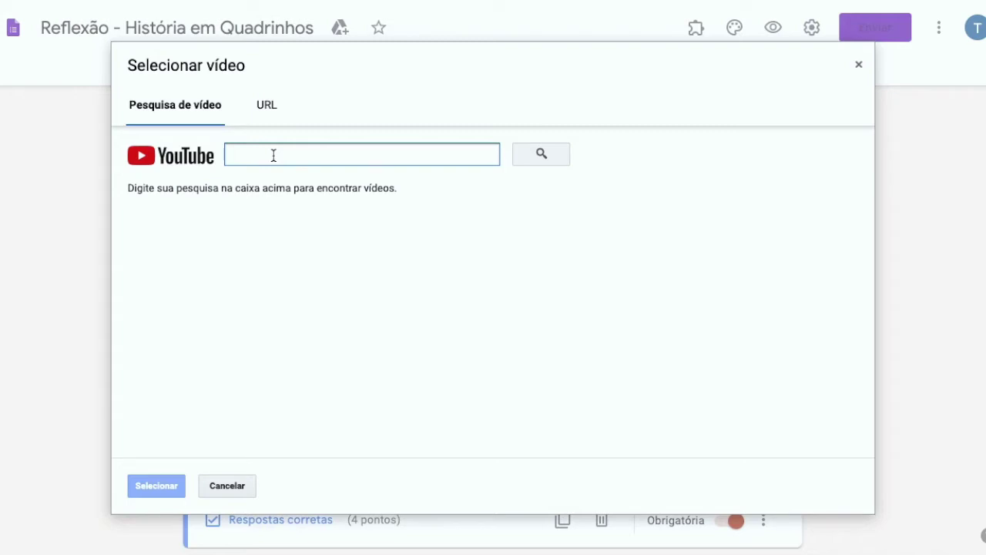
click(267, 106)
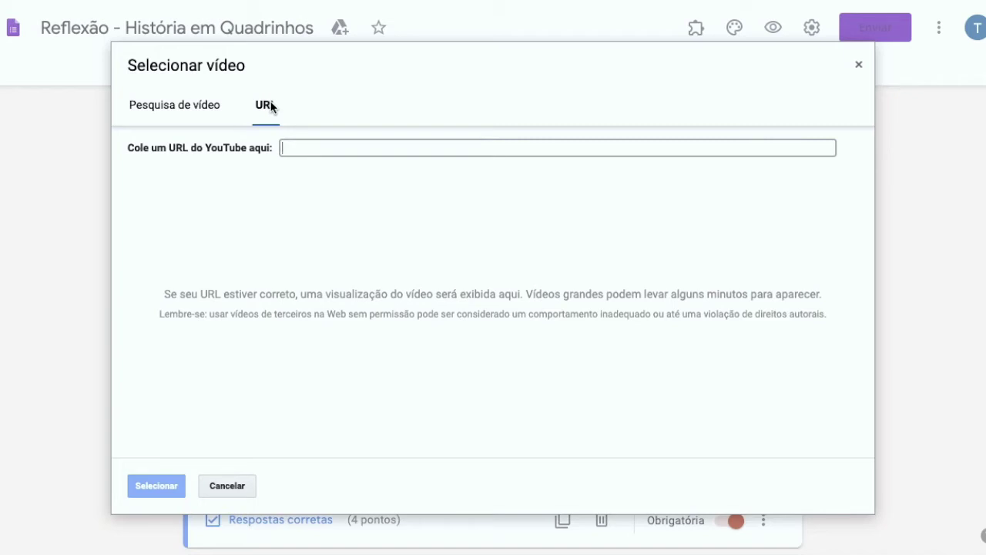
click(177, 106)
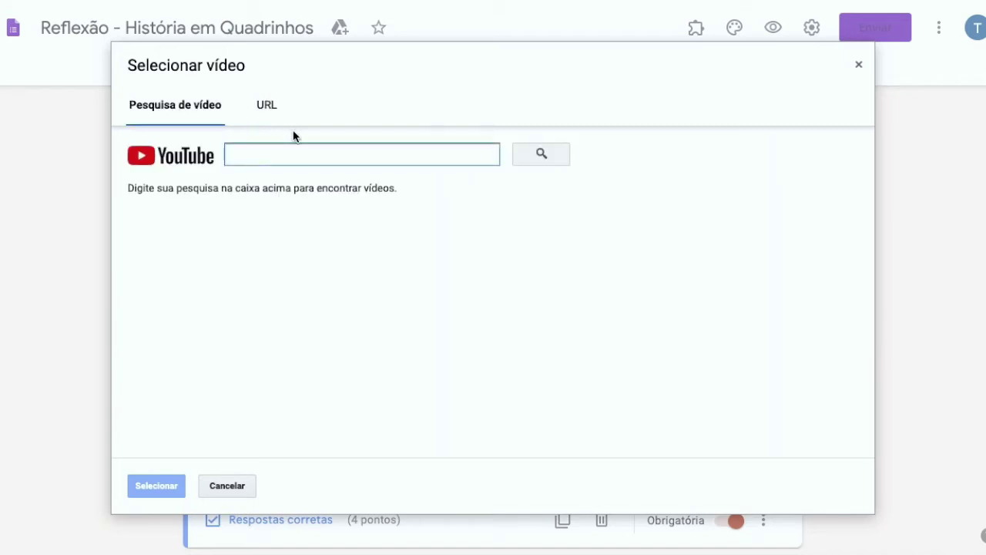
text(história)
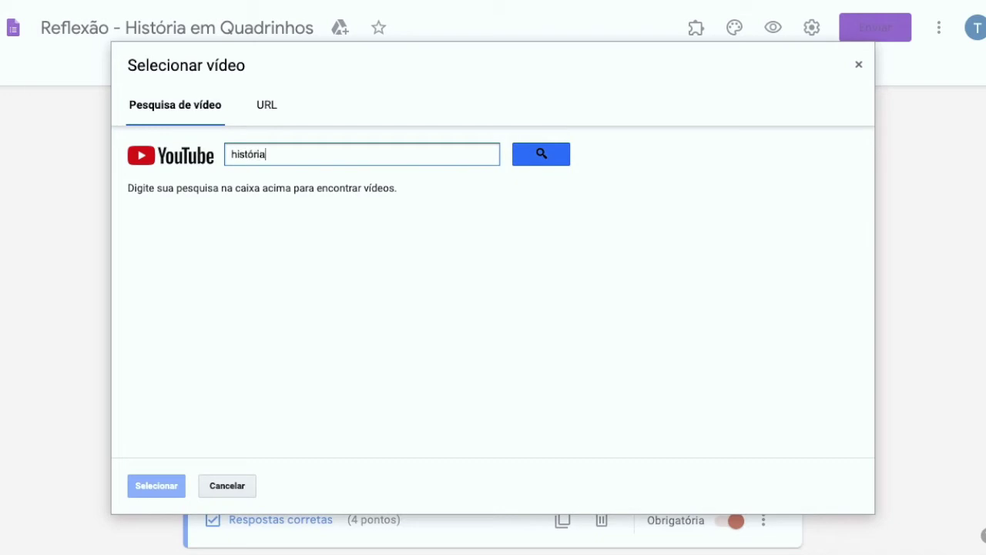
text( em quadrinhos)
key(Return)
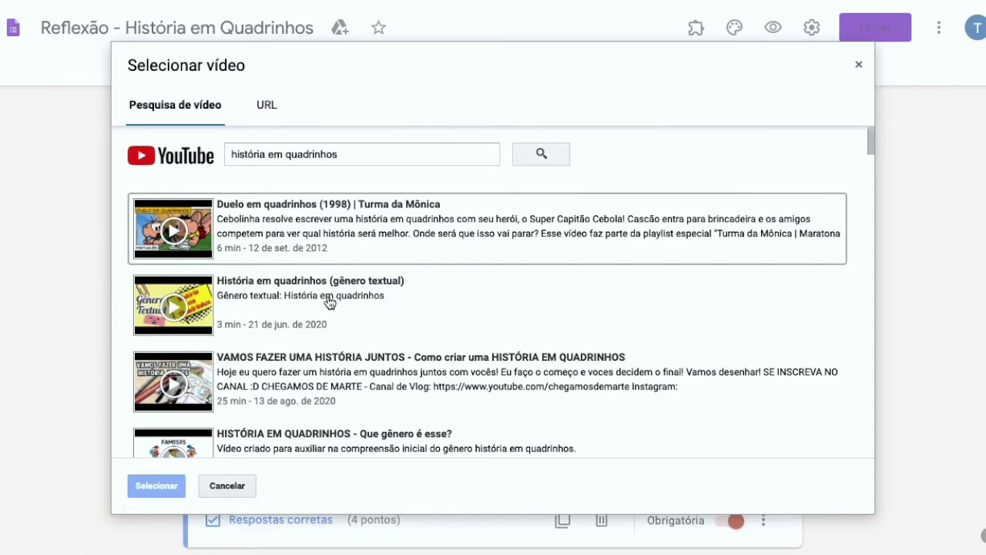
- Browse the video results and insert "História em quadrinhos (gênero textual)" into the form
scroll(379, 330, down, 1)
scroll(379, 329, up, 1)
scroll(475, 342, down, 1)
scroll(475, 342, up, 1)
scroll(547, 351, down, 7)
scroll(546, 352, down, 5)
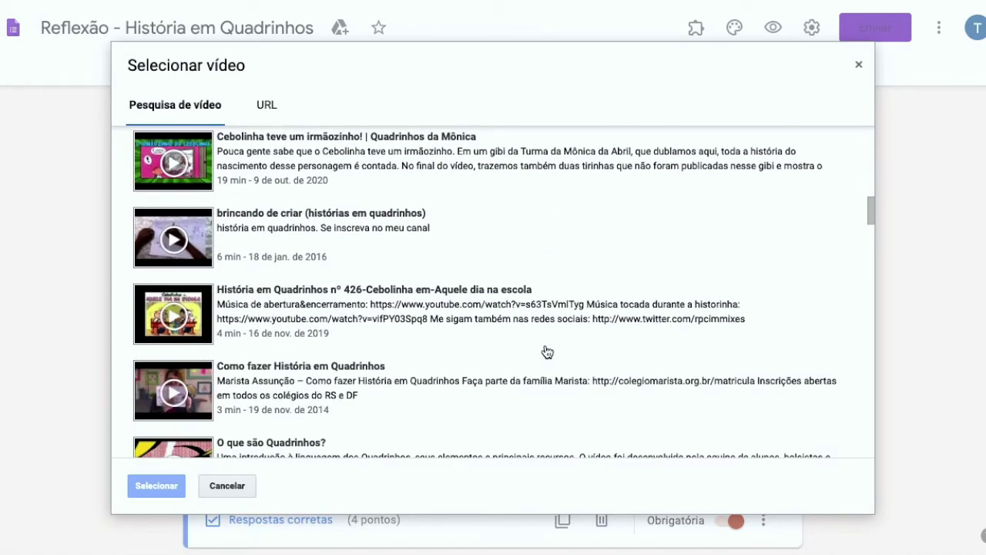
scroll(541, 324, up, 12)
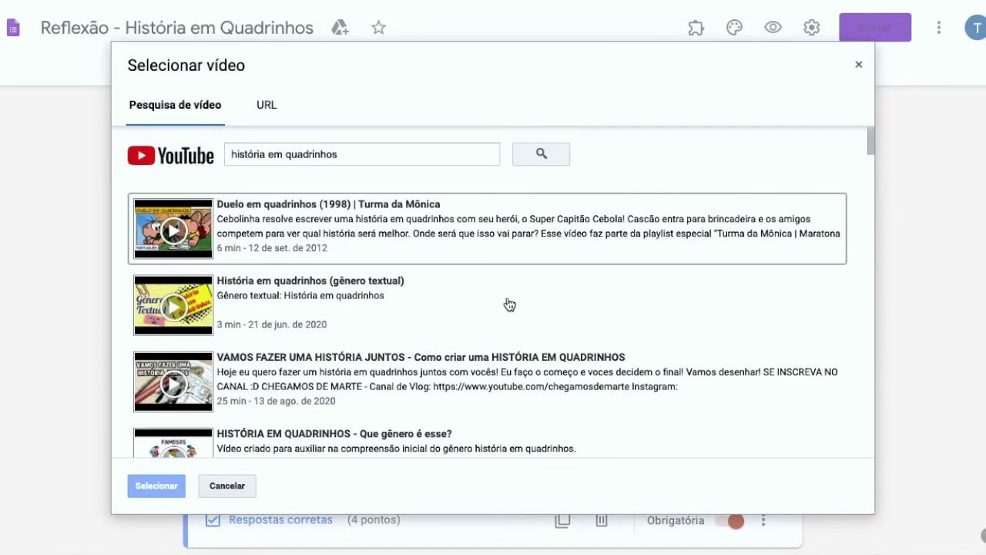
click(266, 318)
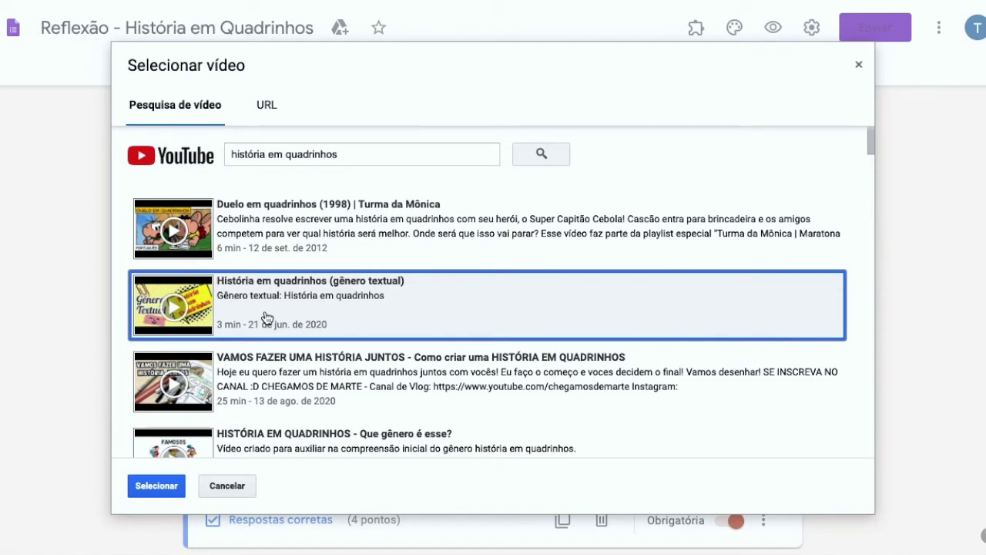
click(266, 317)
click(265, 317)
click(147, 486)
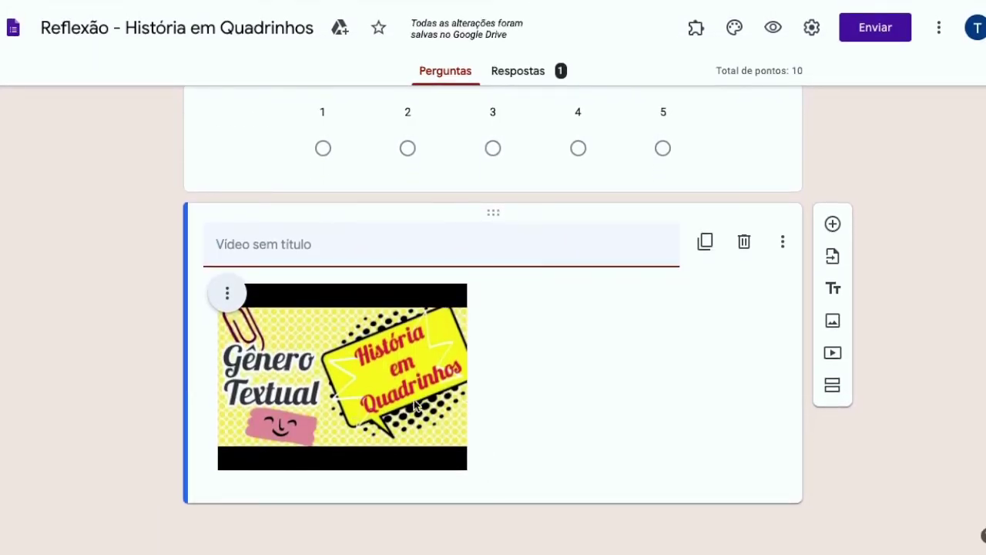
click(227, 294)
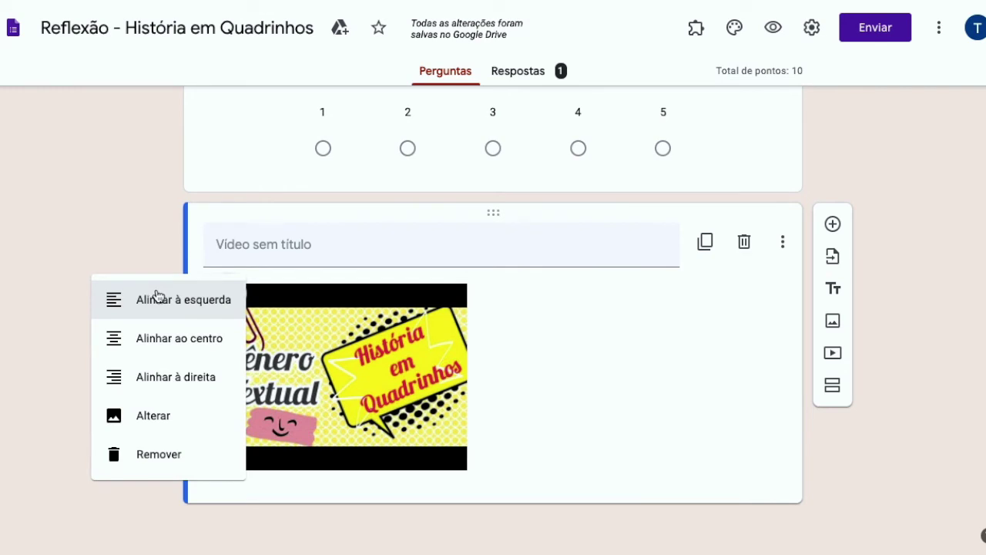
click(158, 418)
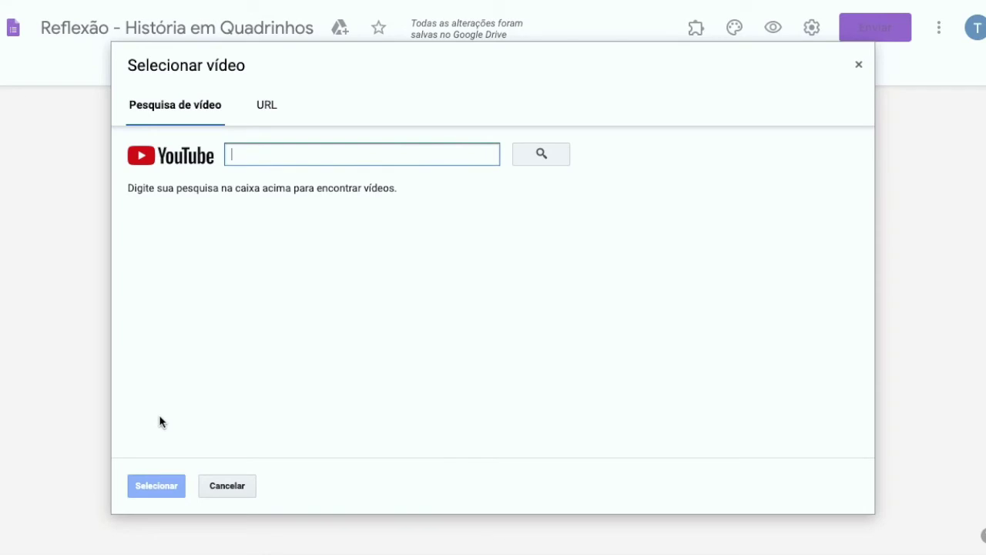
click(226, 486)
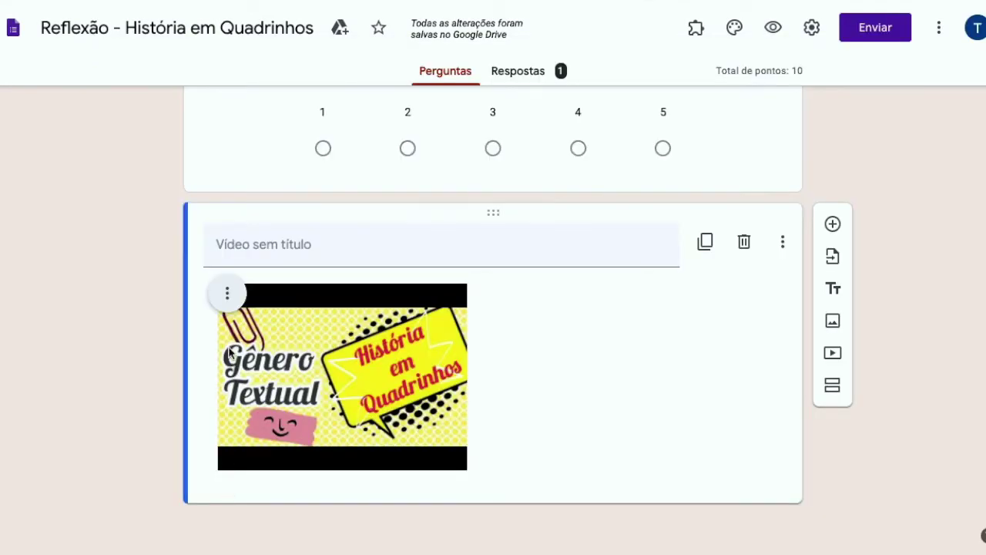
- Align the inserted video to the center and title it "História em Quadrinhos - Gênero Textual"
click(227, 292)
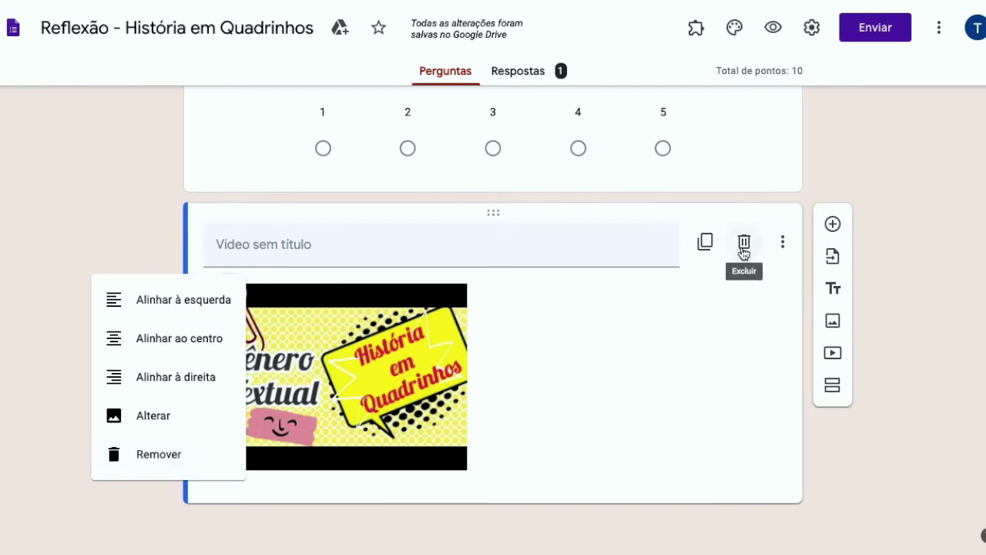
click(137, 345)
click(364, 252)
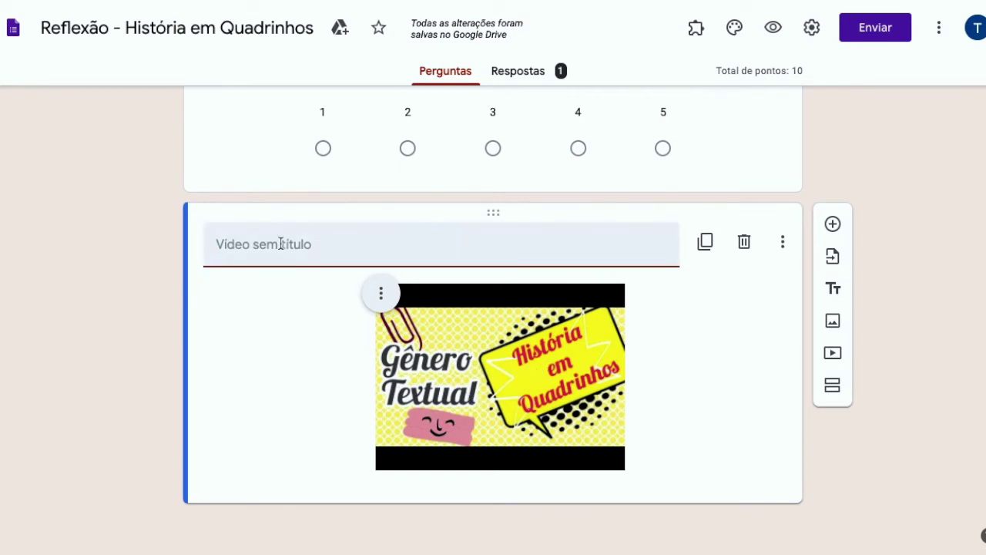
text(História em Quadrinhos - Gênero )
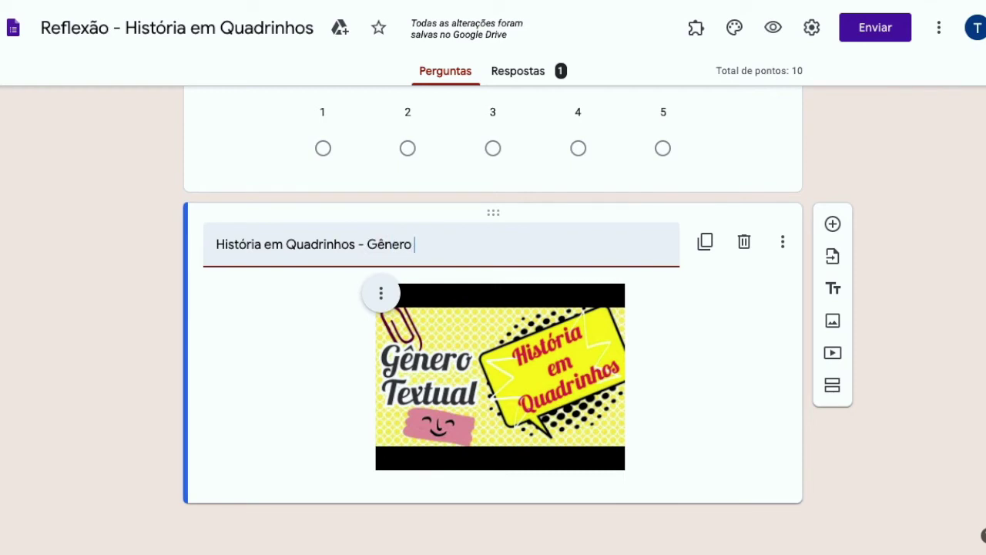
text(Textual)
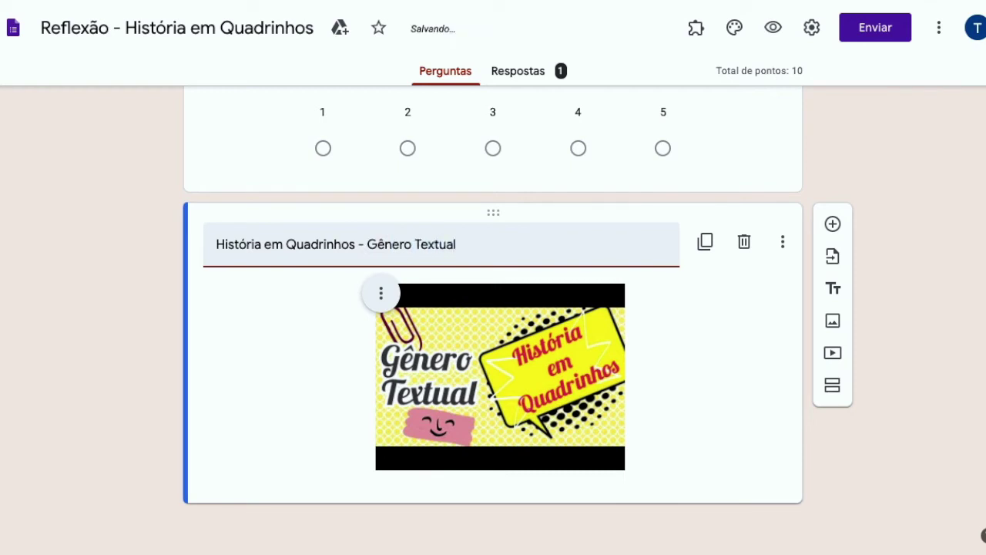
click(928, 289)
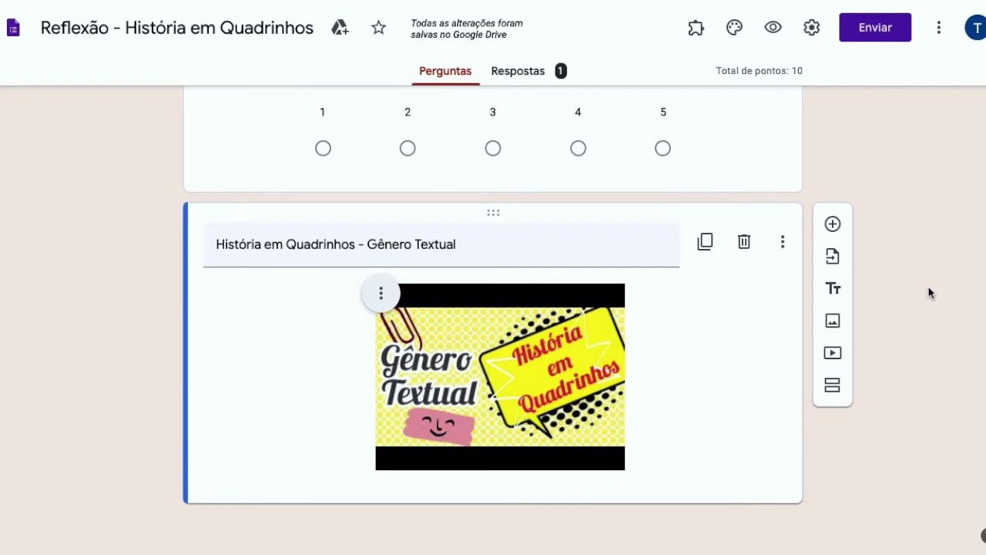
- Add a title and description block and move it above the video, directly after the linear scale question
click(835, 291)
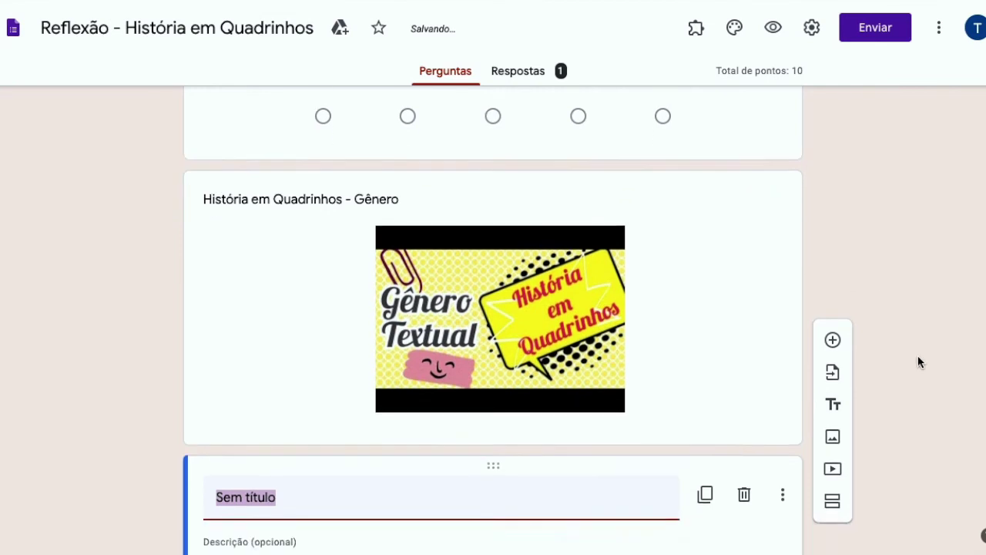
click(933, 329)
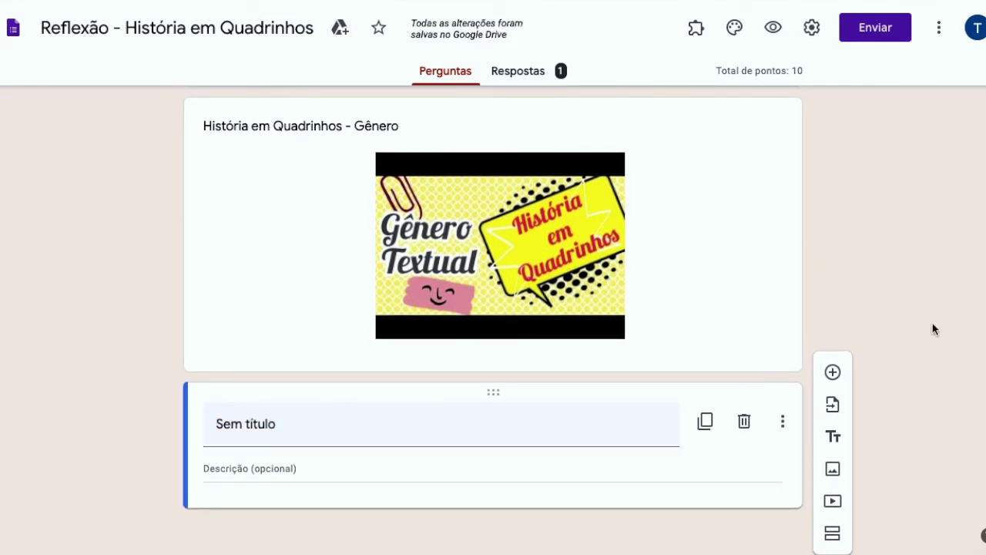
scroll(933, 330, up, 1)
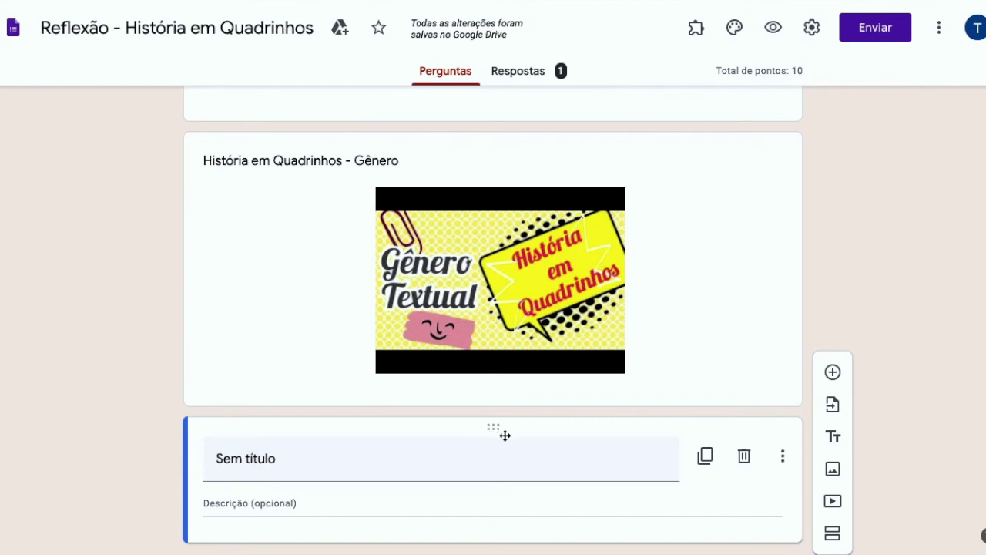
drag(494, 429, 491, 259)
click(491, 260)
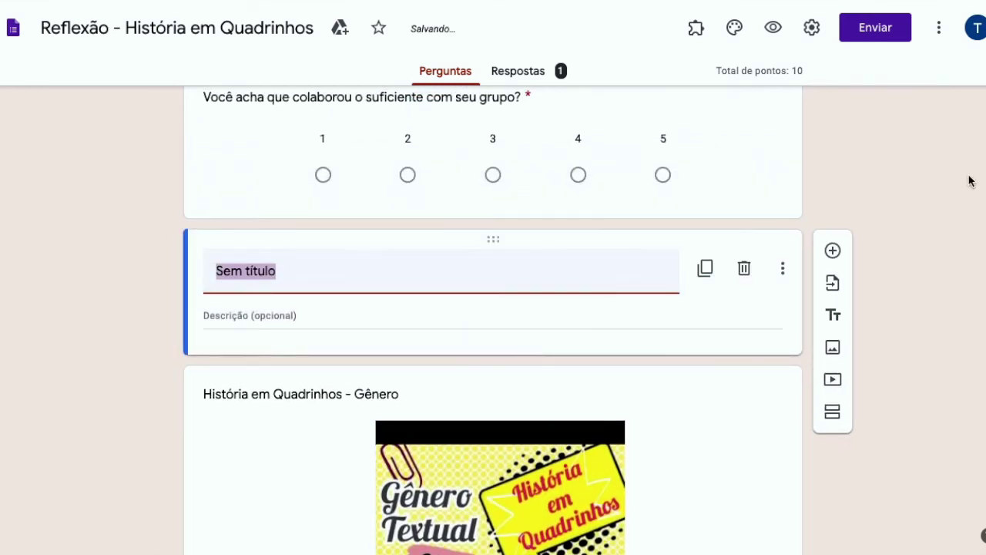
- Title the new block "Assista ao vídeo História em Quadrinhos" and enter the description "Assista ao vídeo com muita atenção..."
text(A)
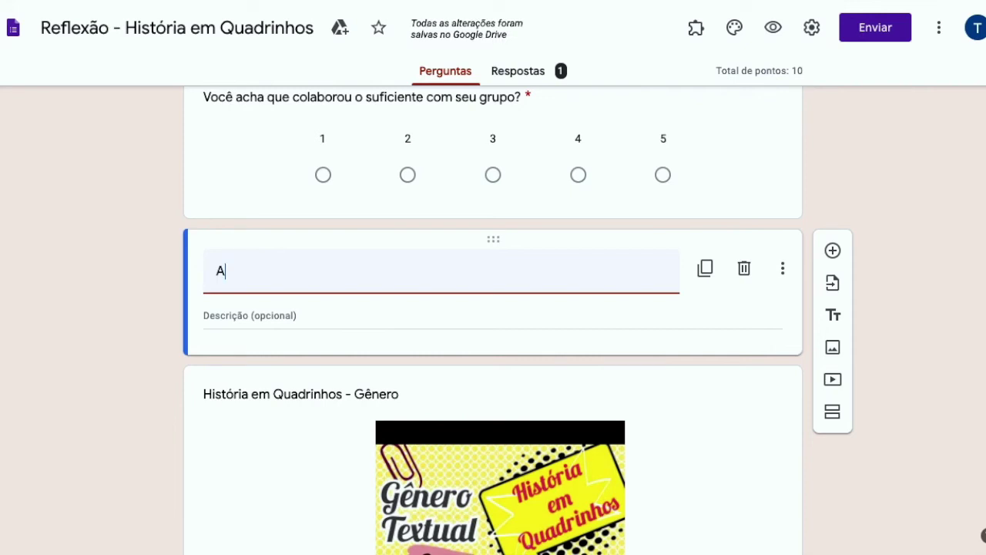
text(ssista ao vídeo )
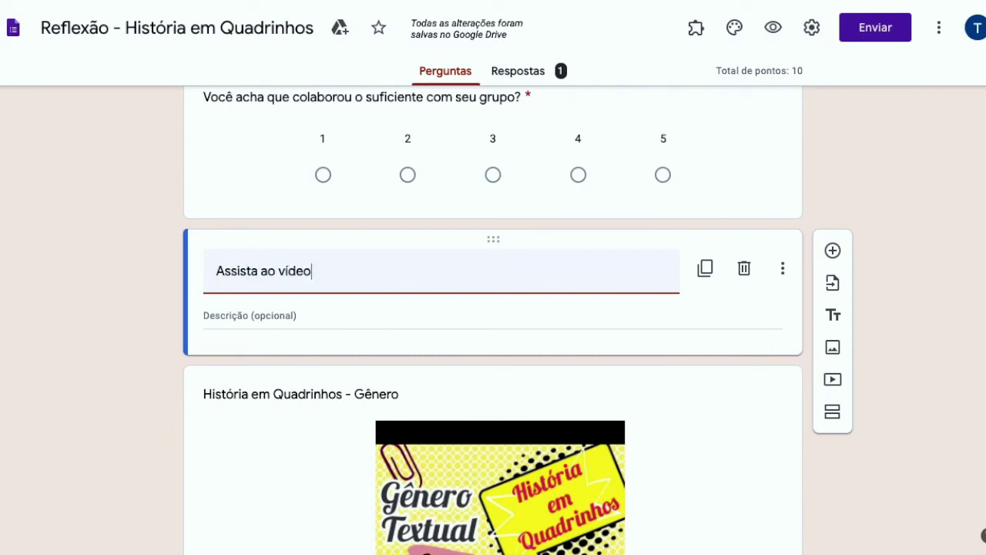
text(História e)
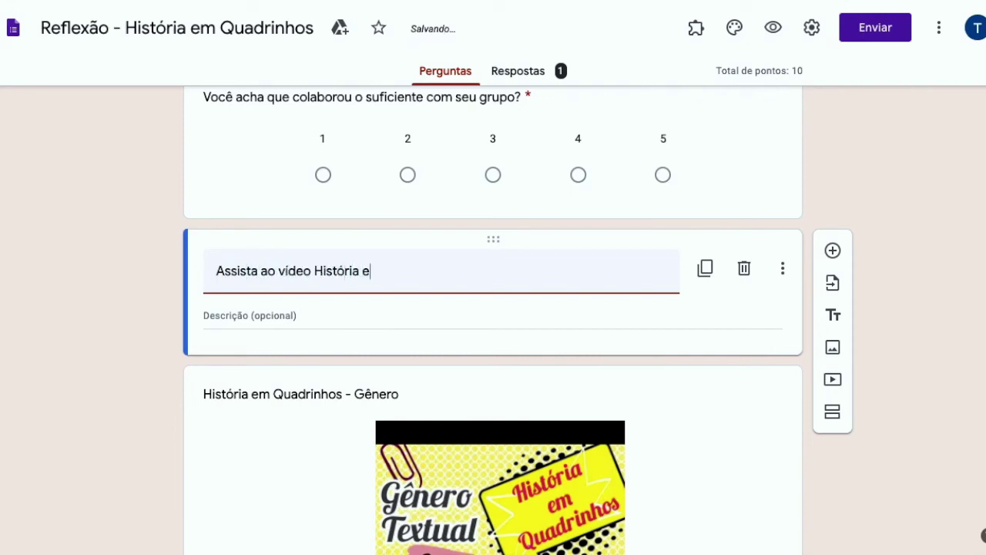
text(m Quadrinhos)
click(435, 311)
text(Assista)
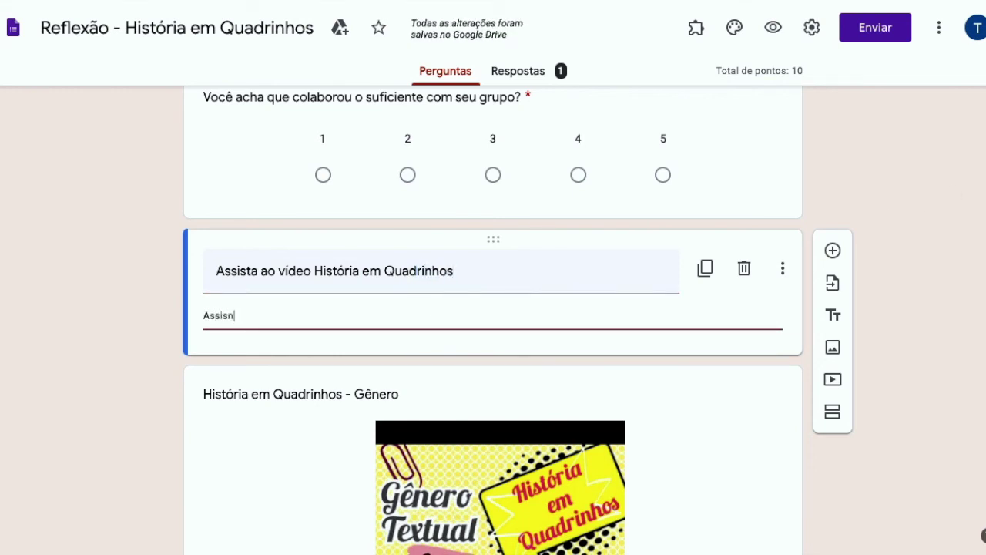
text( ao vídeo co)
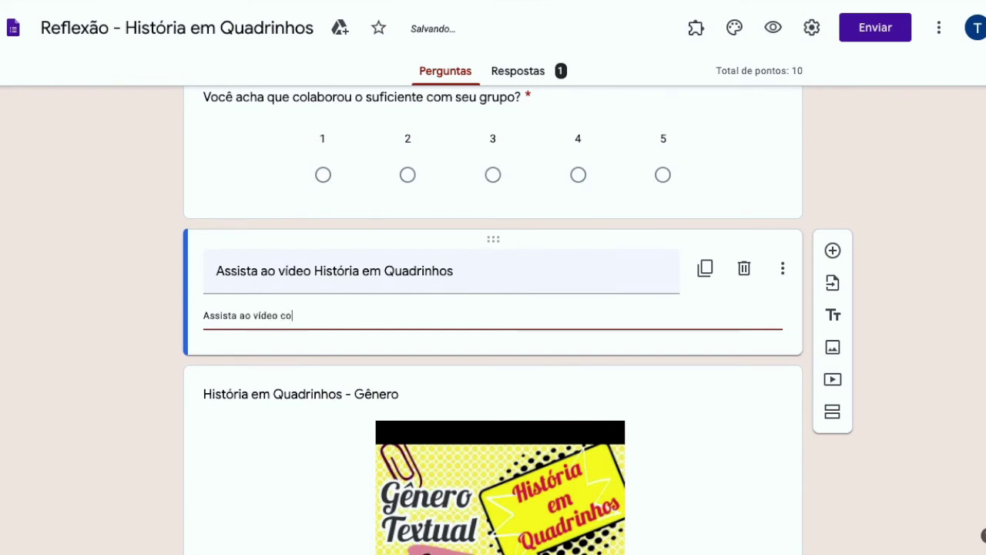
text(m muita atenção)
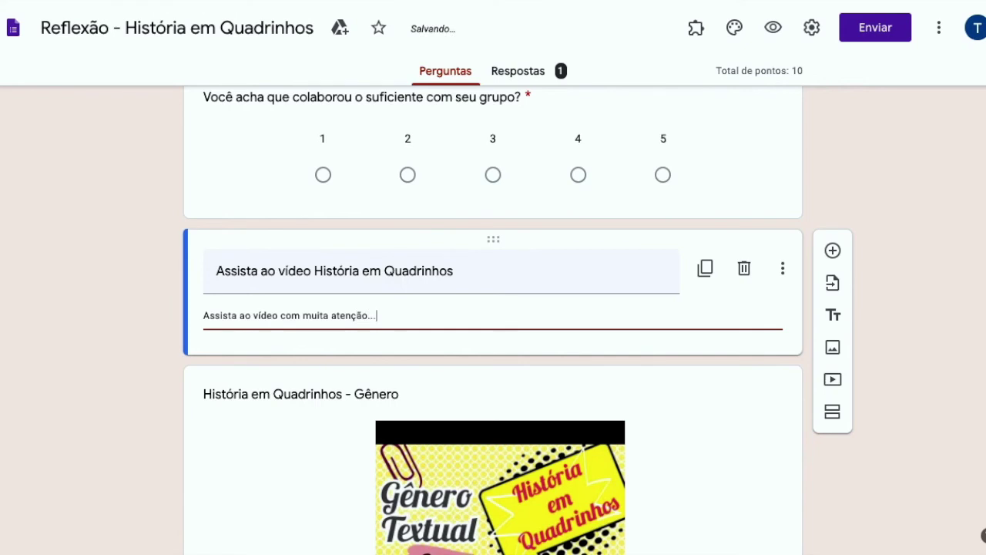
text(...)
click(973, 331)
- Complete the video's title with the missing word so it reads "História em Quadrinhos - Gênero Textual"
scroll(915, 418, down, 1)
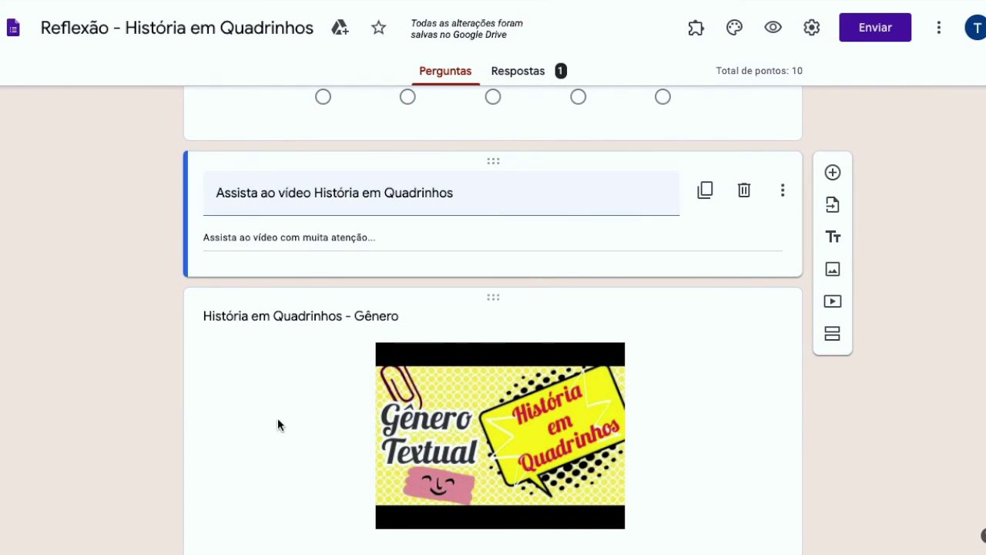
scroll(271, 439, down, 1)
click(248, 489)
text(Textual)
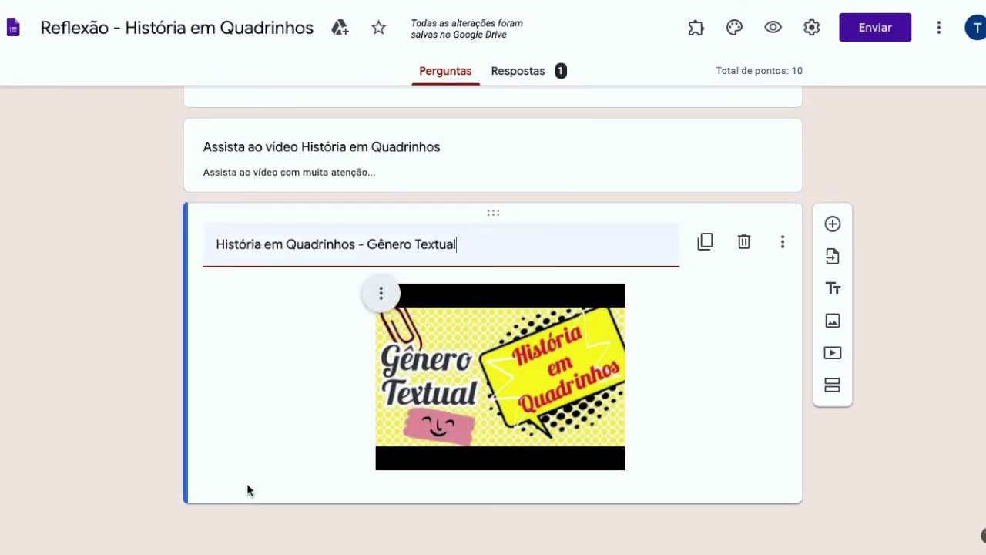